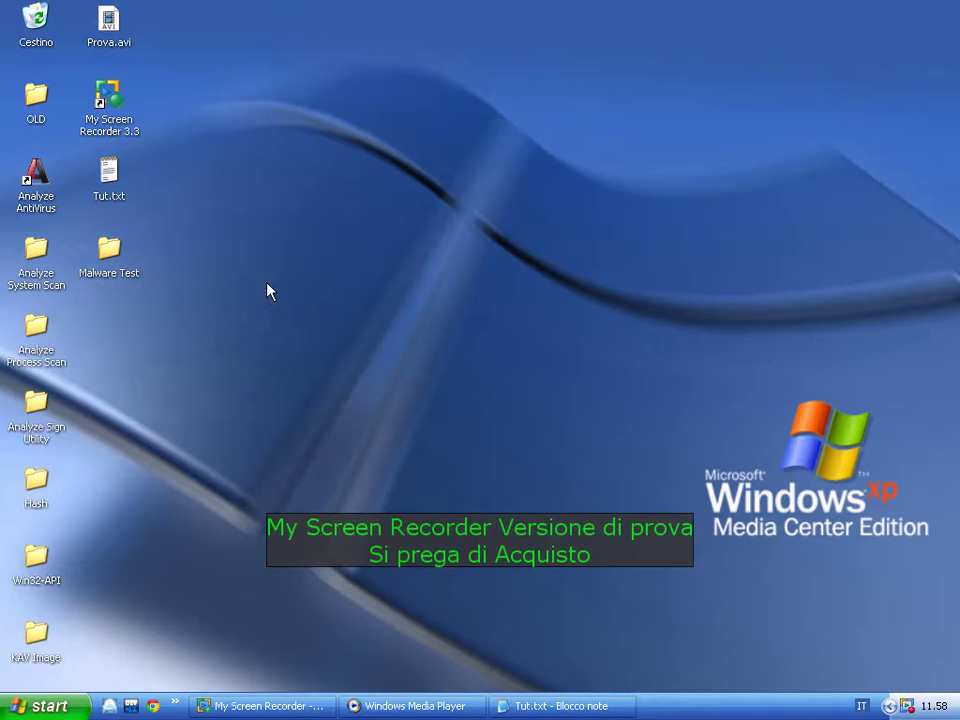
# Open Analyze AntiVirus, run the memory scan (Scansione memoria), and exit the finished scan report.
pyautogui.doubleClick(42, 180)
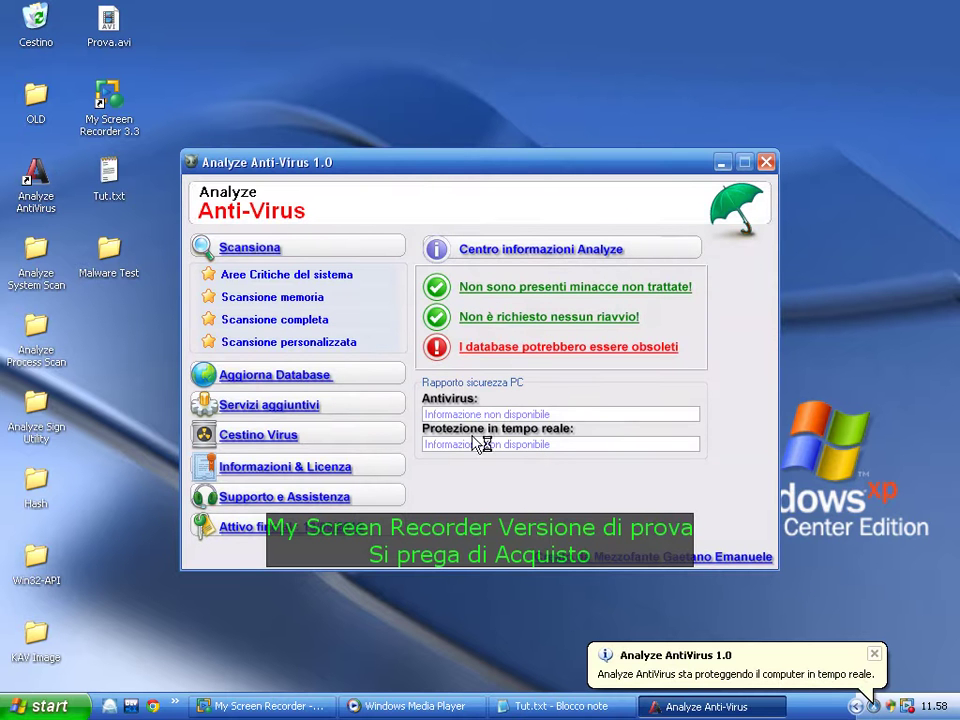
pyautogui.click(320, 304)
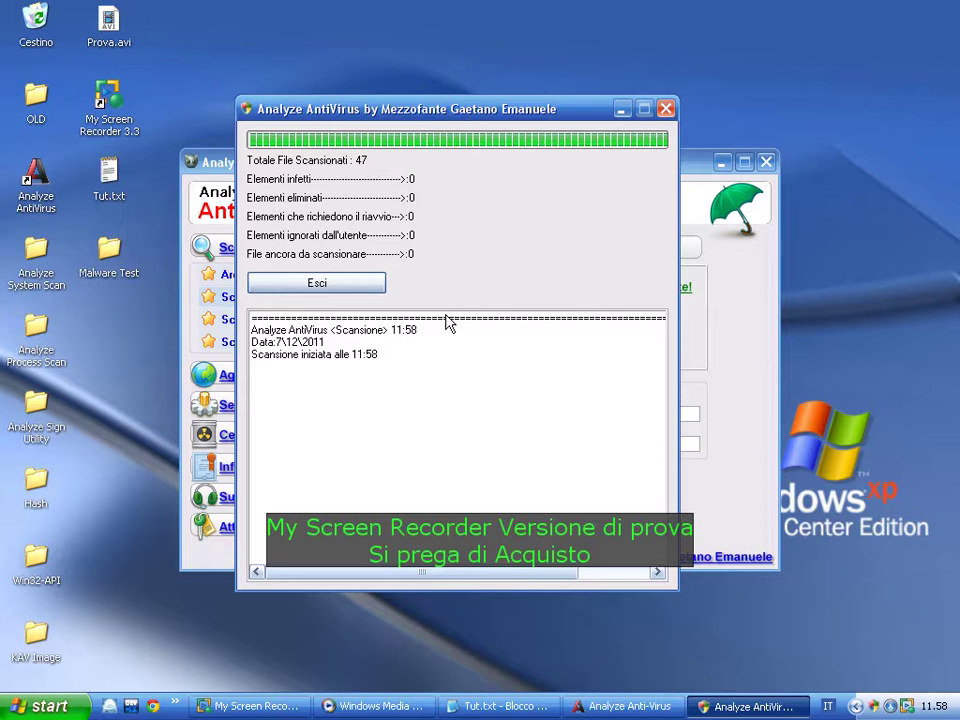
pyautogui.press('Return')
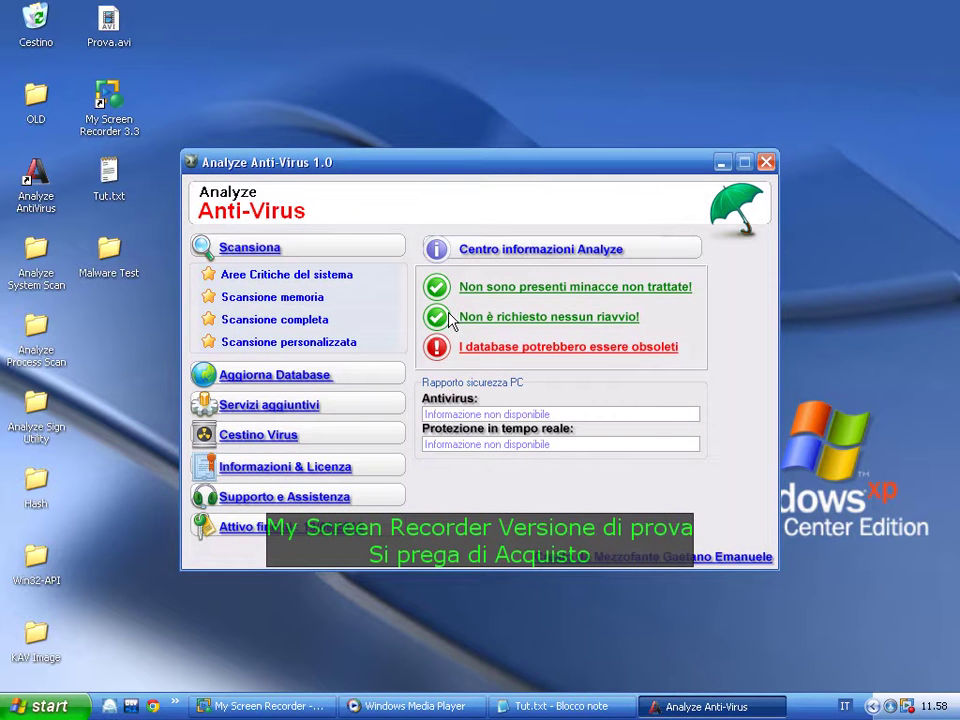
# Record OK on the Scan Memory Test line of Tut.txt and return to Analyze Anti-Virus.
pyautogui.click(545, 706)
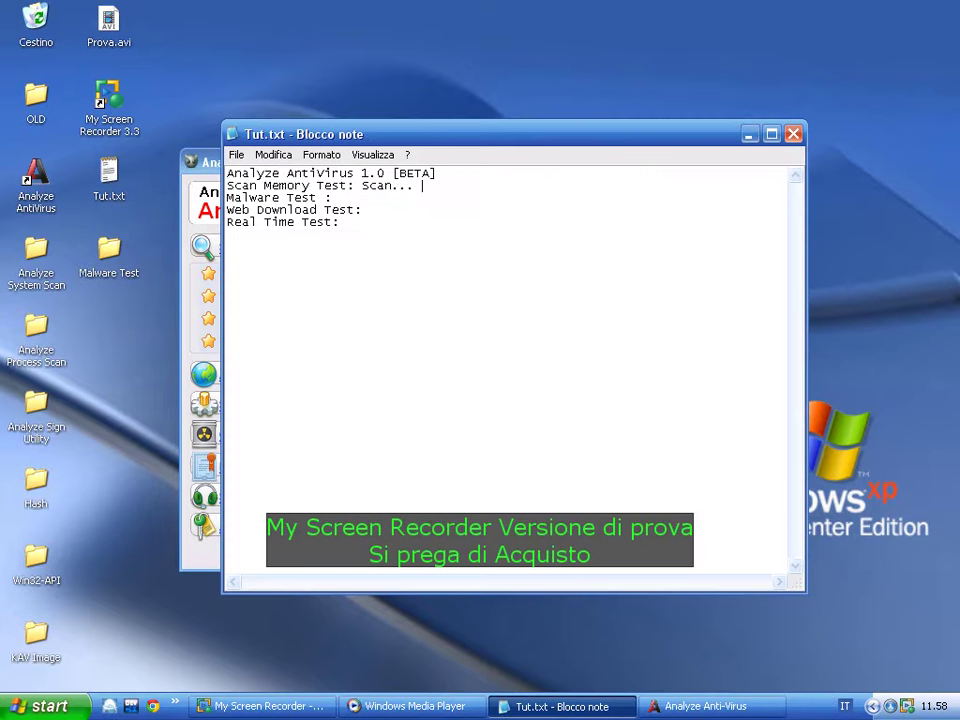
pyautogui.write('OK')
pyautogui.click(705, 706)
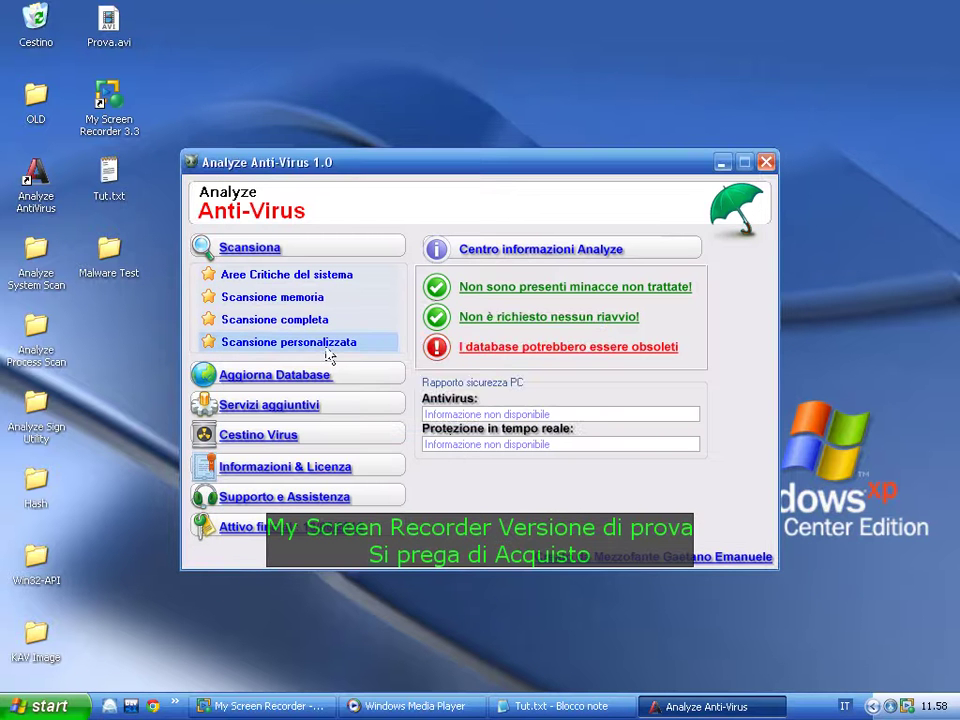
# Start a custom scan (Scansione personalizzata) of the Malware Test folder.
pyautogui.click(326, 346)
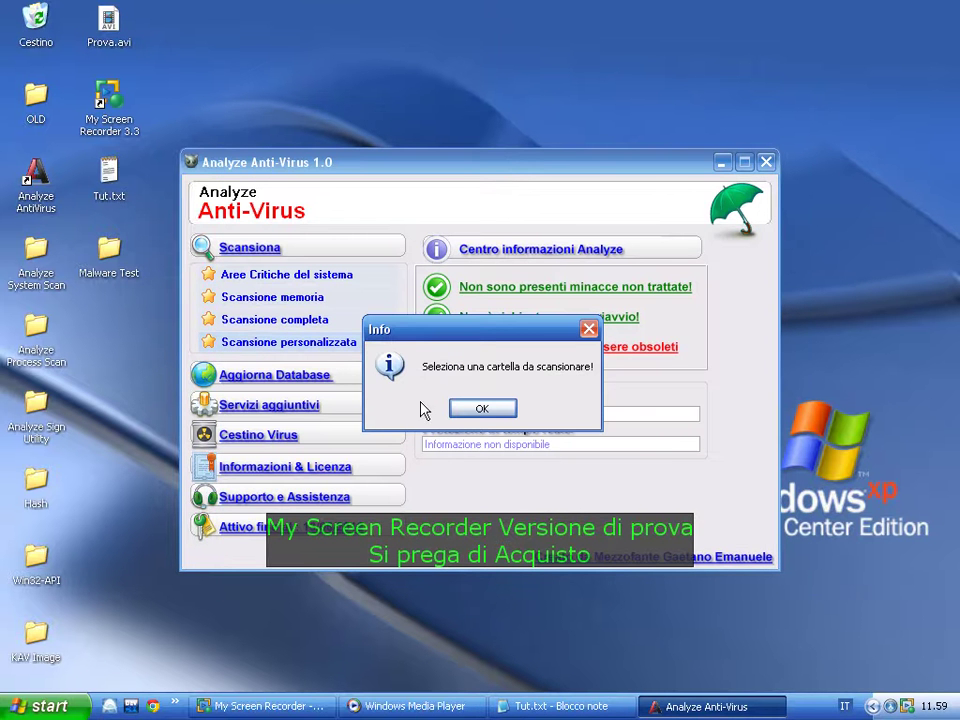
pyautogui.click(508, 409)
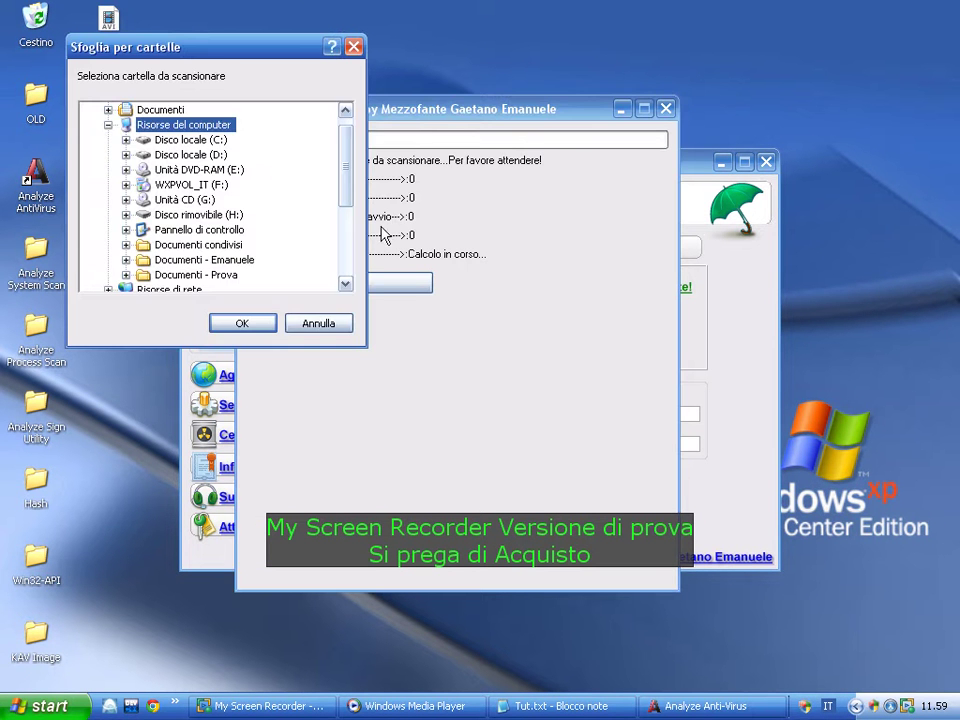
pyautogui.moveTo(349, 150); pyautogui.dragTo(349, 221)
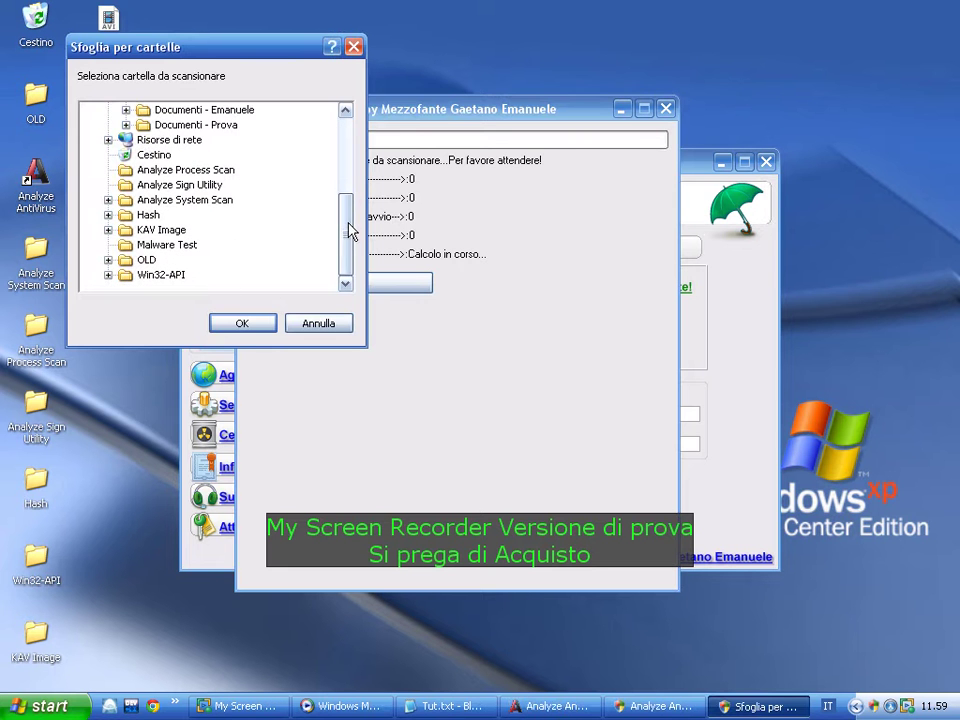
pyautogui.click(172, 245)
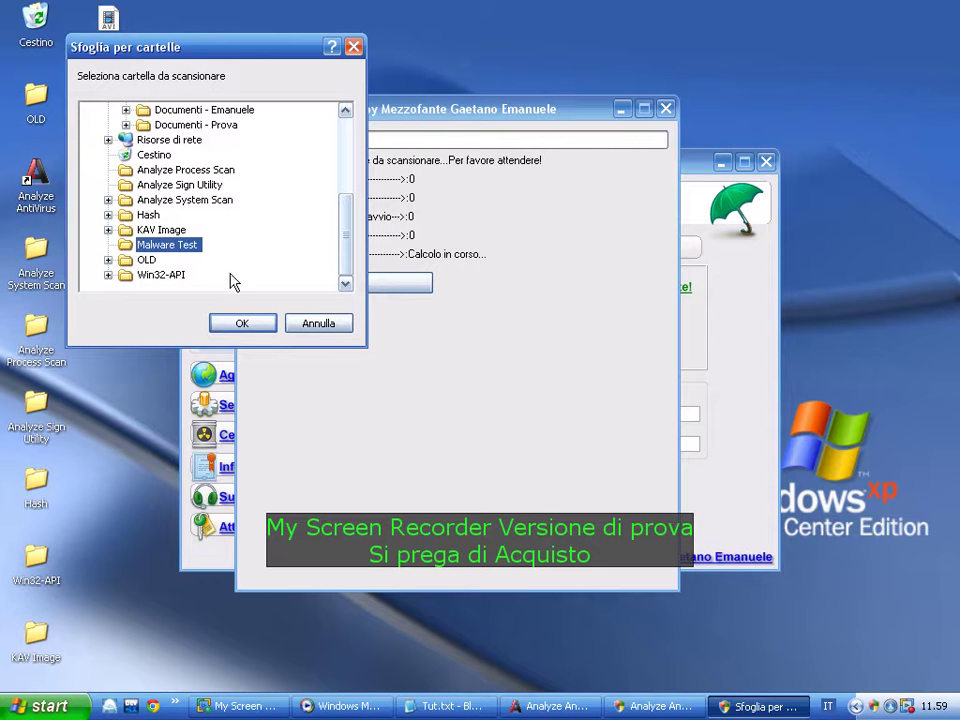
pyautogui.click(242, 324)
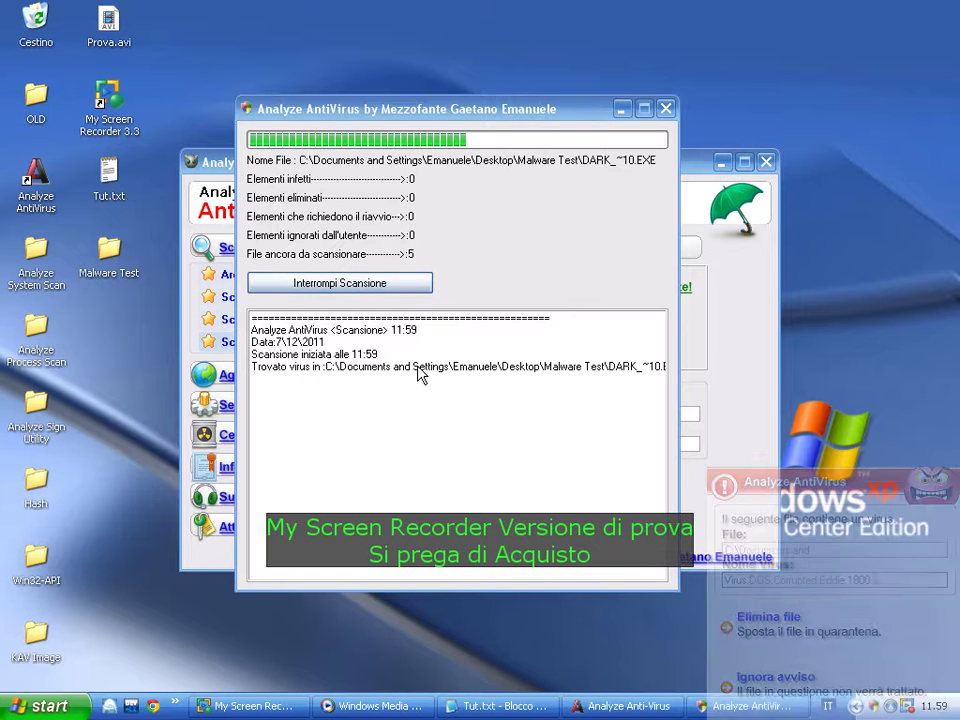
# Quarantine each infected file the scan detects, opening the Malware Test folder to watch its files being removed.
pyautogui.click(830, 620)
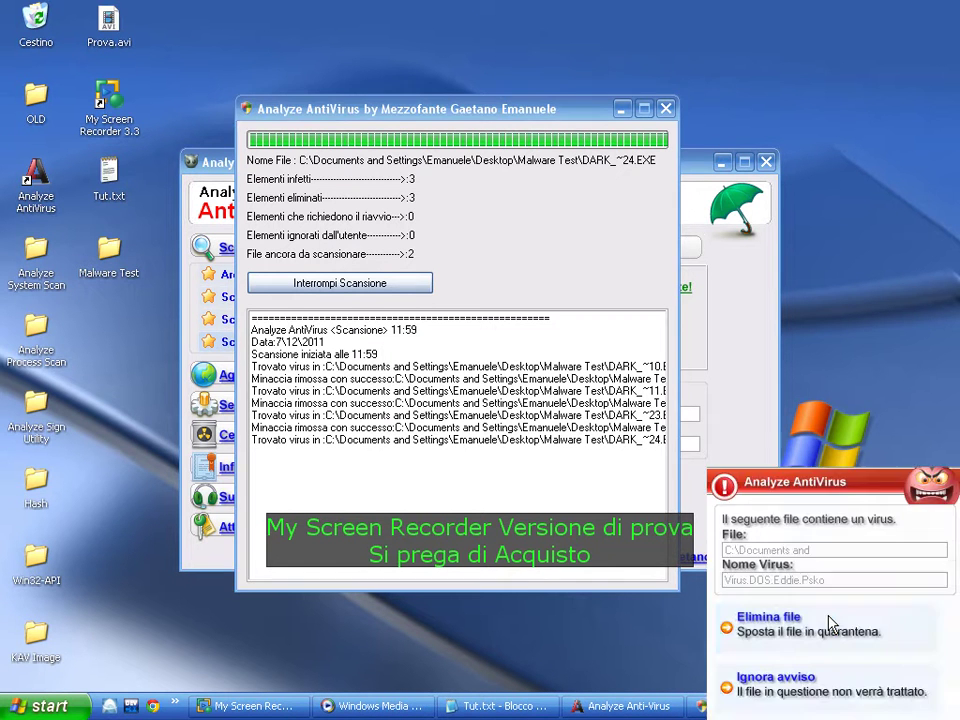
pyautogui.click(112, 265)
pyautogui.doubleClick(112, 265)
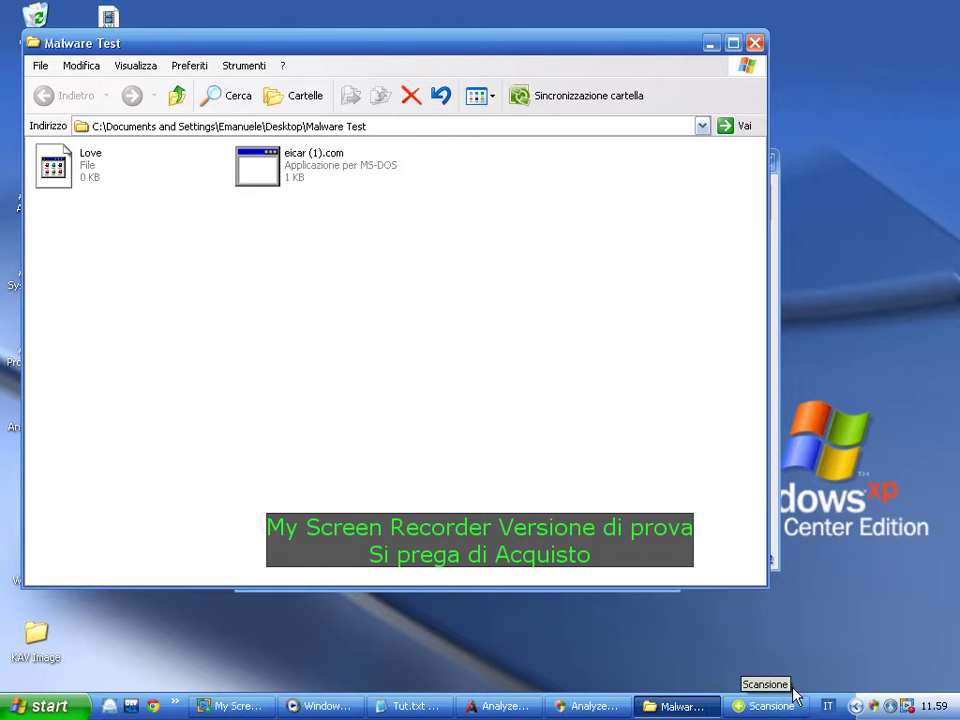
pyautogui.click(821, 634)
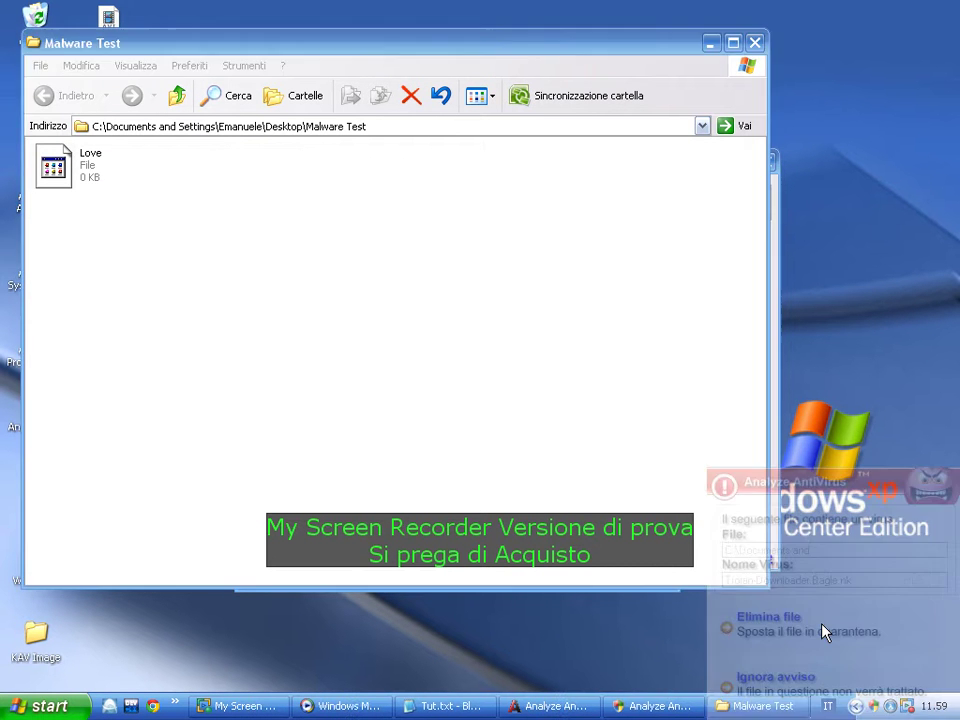
pyautogui.click(824, 631)
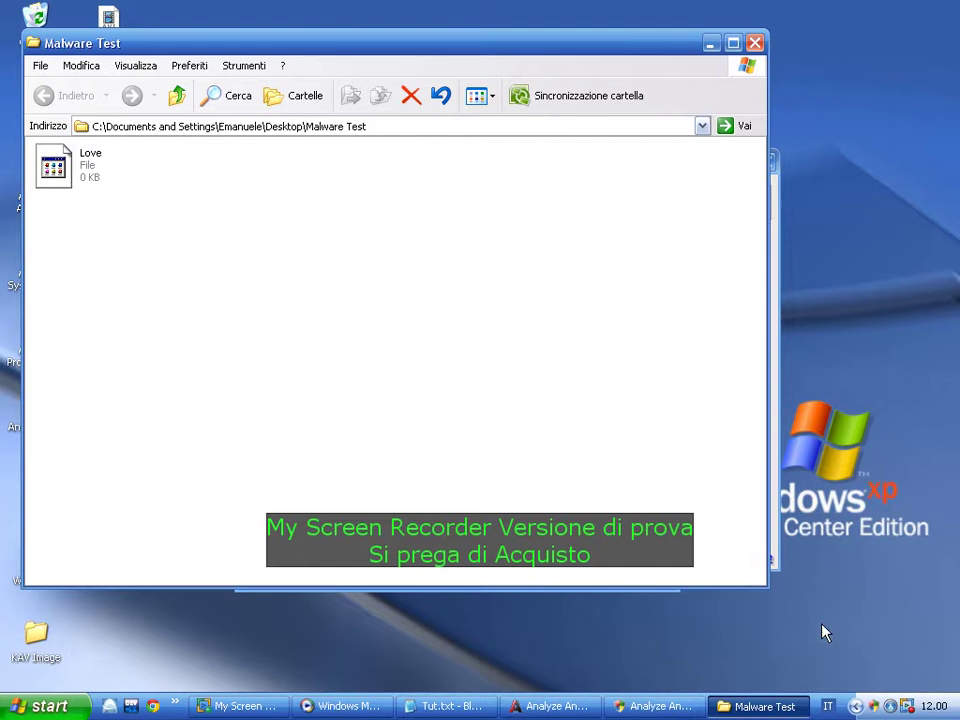
# Close the Malware Test folder, the finished scan report and the main Analyze Anti-Virus window.
pyautogui.click(754, 43)
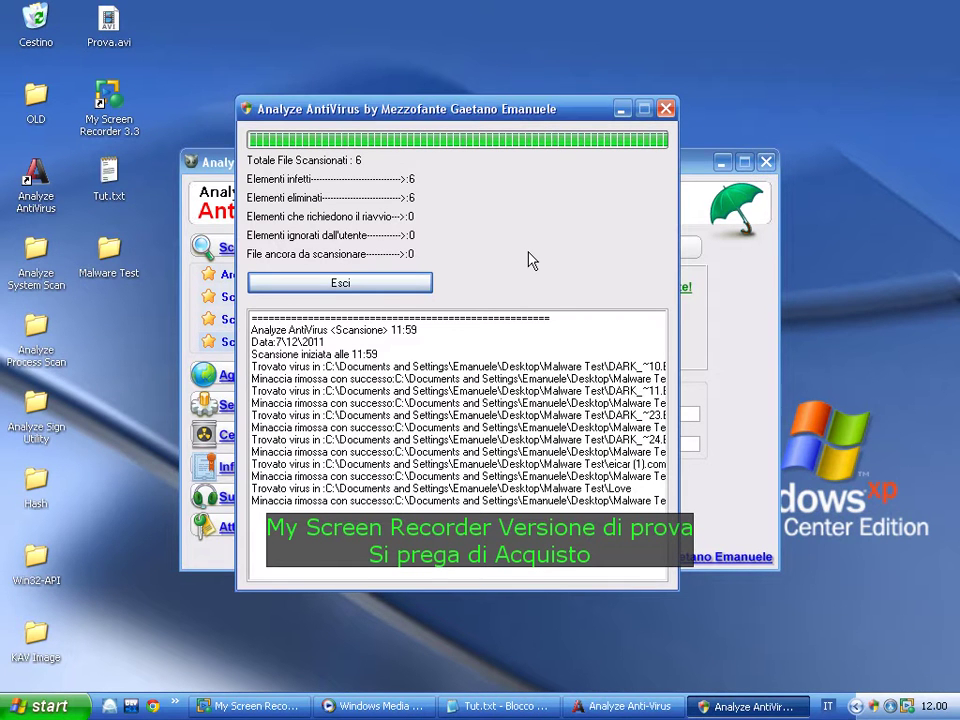
pyautogui.press('Return')
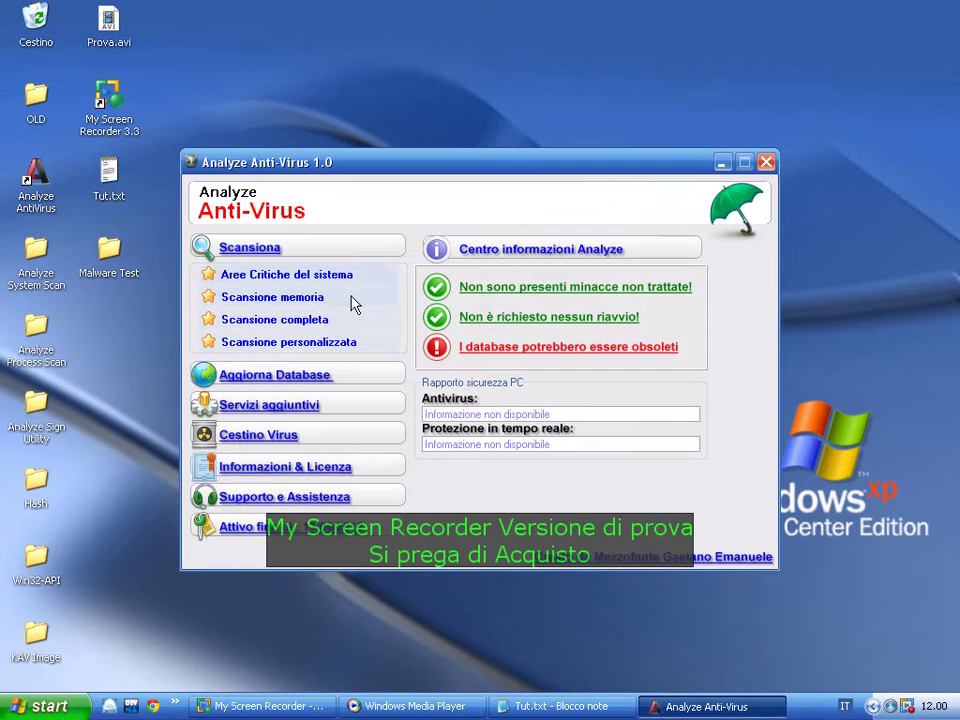
pyautogui.click(765, 162)
# In Tut.txt, record OK for the Malware Test and "Con IE 8.0 ==>" for the Web Download Test.
pyautogui.click(560, 706)
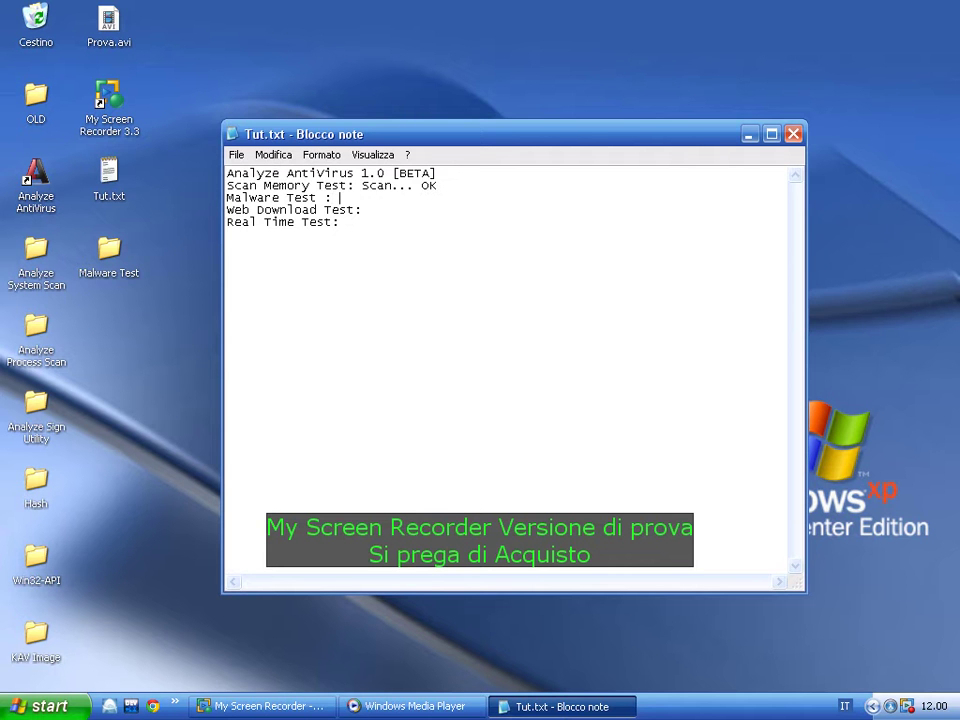
pyautogui.write('OK')
pyautogui.click(403, 208)
pyautogui.write('Con IE 8.0 ==>')
pyautogui.press('super+d')
# Open Internet Explorer and search Google for EICAR.
pyautogui.click(45, 706)
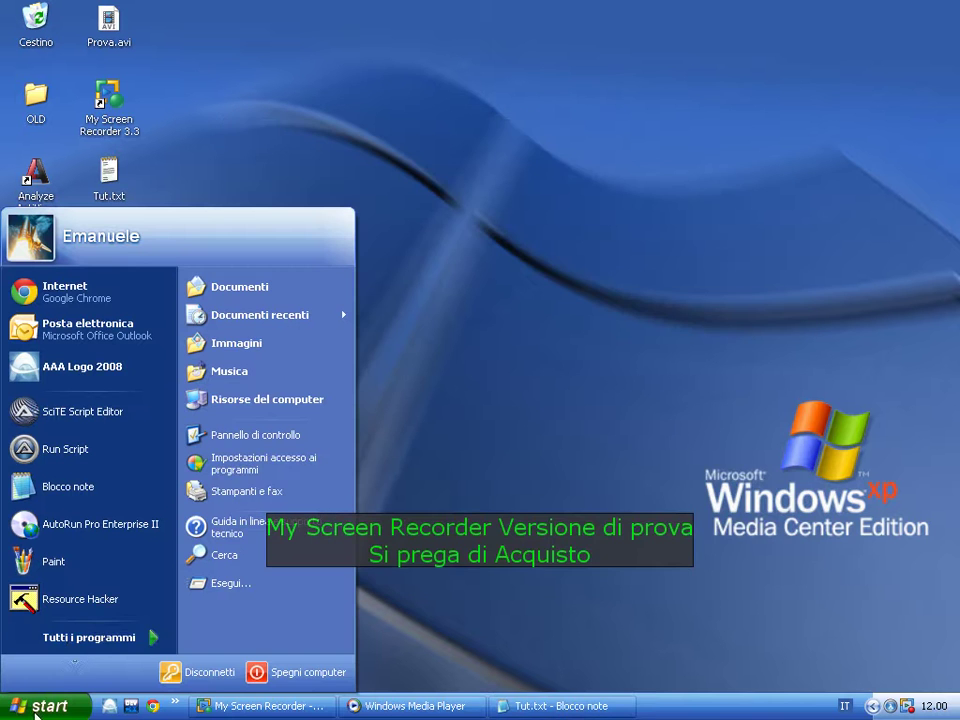
pyautogui.click(70, 640)
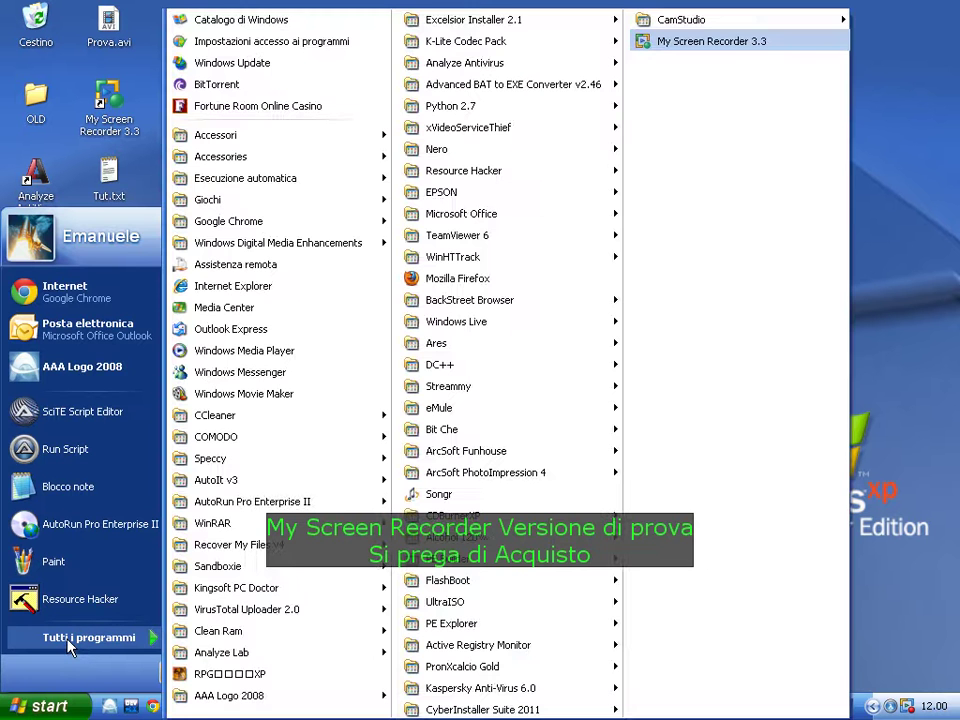
pyautogui.click(229, 288)
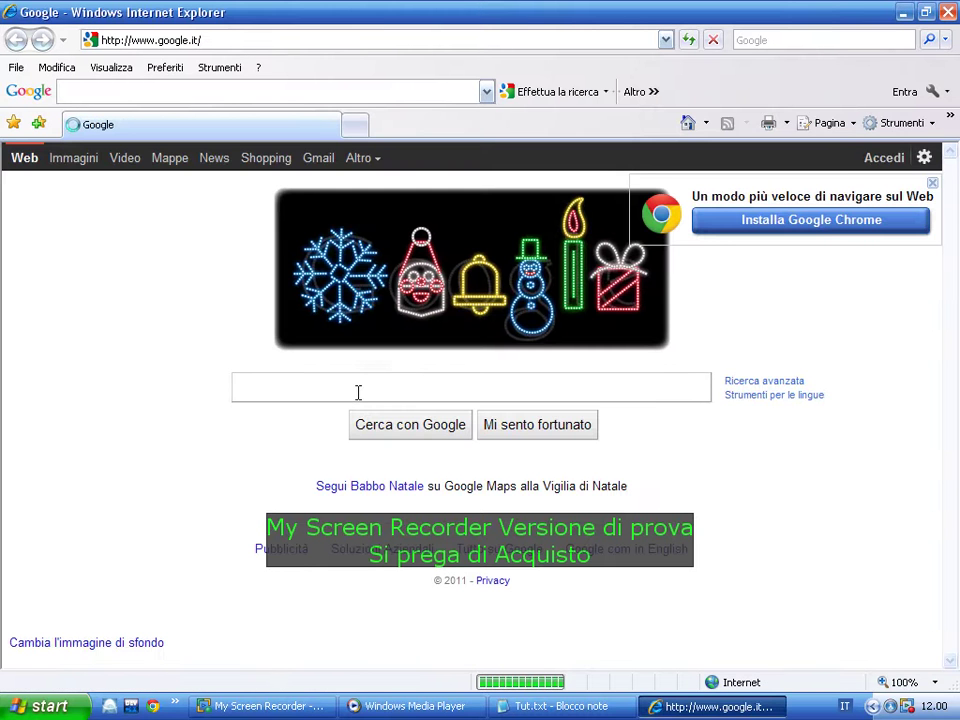
pyautogui.write('EICAR')
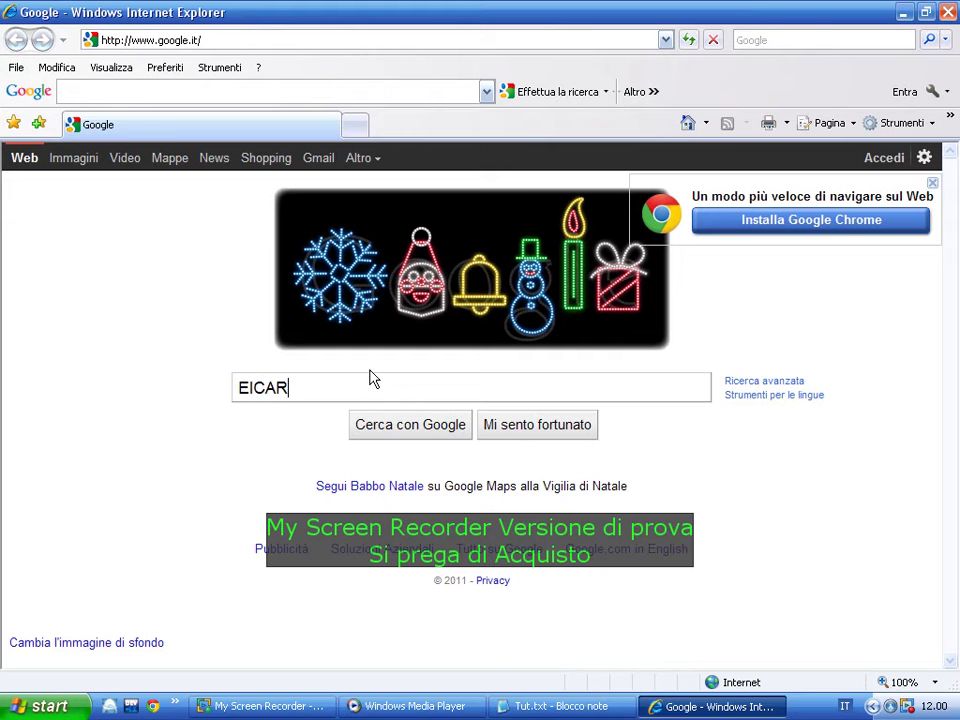
pyautogui.press('Return')
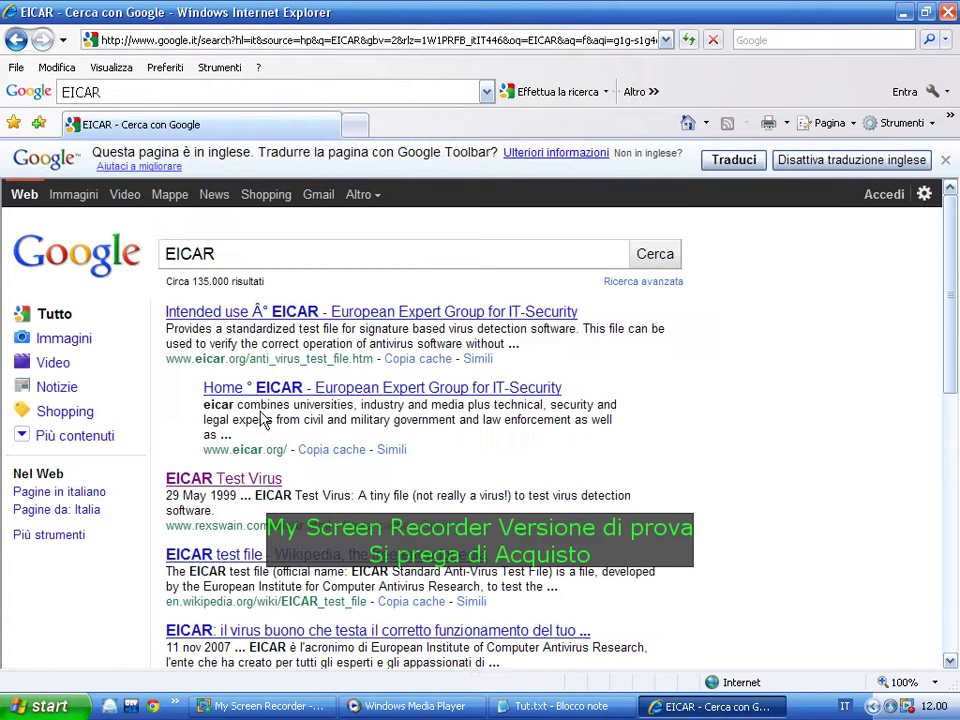
# Download eicar.com from the EICAR Test Virus page at rexswain.com and save it in Documenti.
pyautogui.click(245, 480)
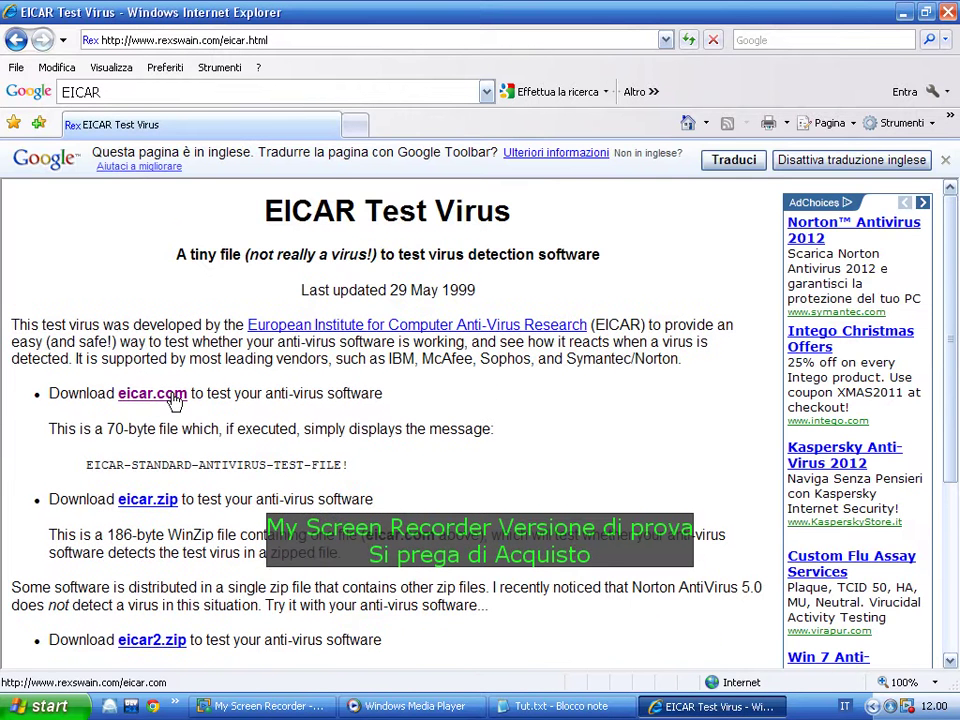
pyautogui.click(170, 403)
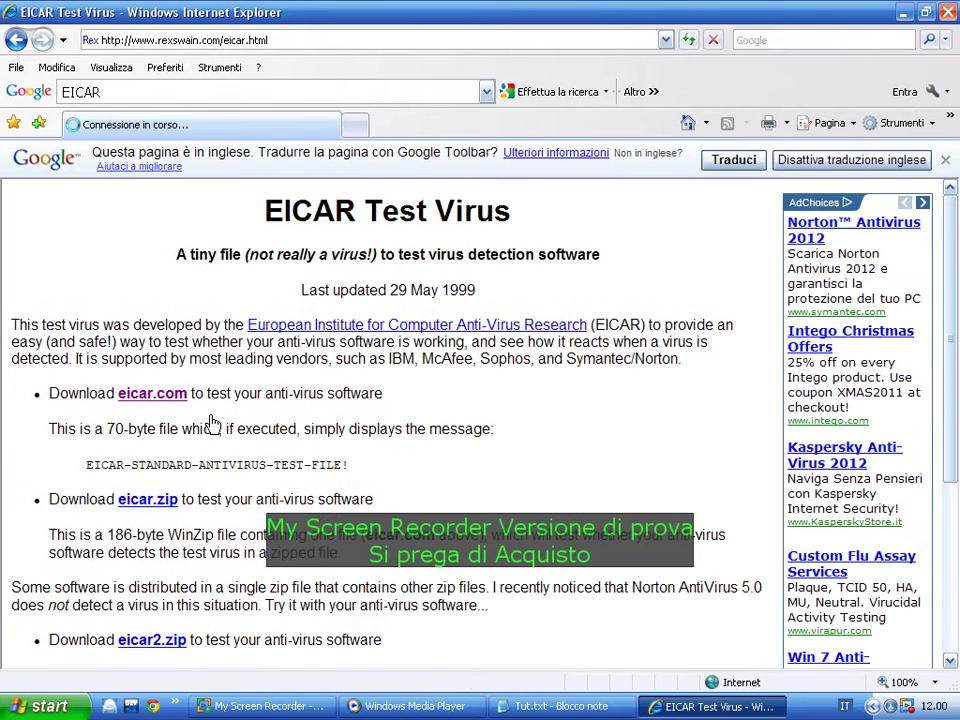
pyautogui.click(522, 372)
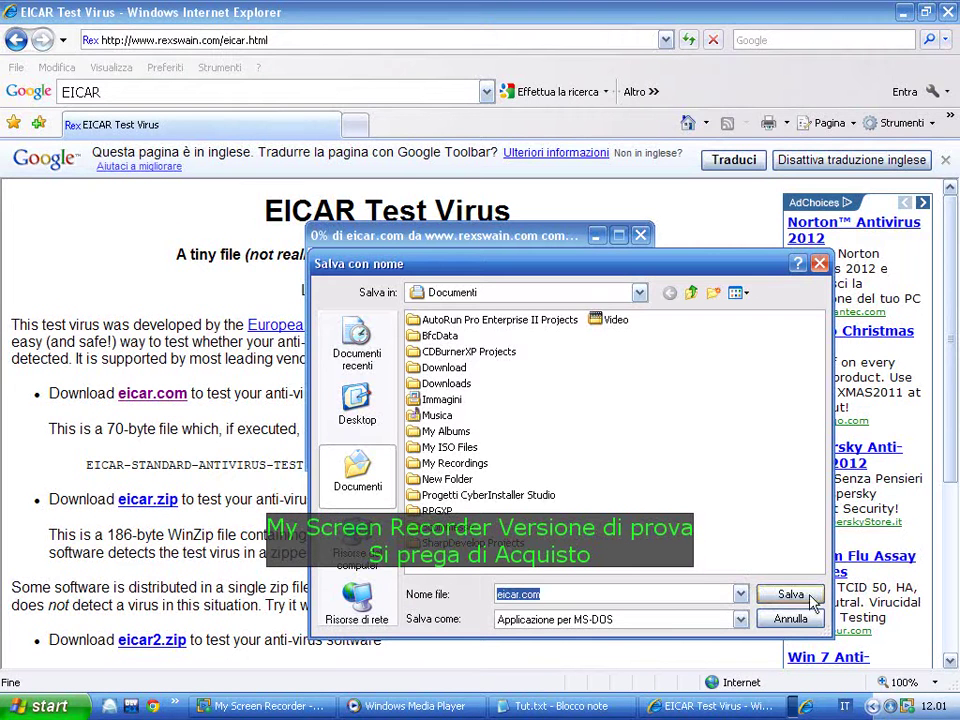
pyautogui.click(806, 596)
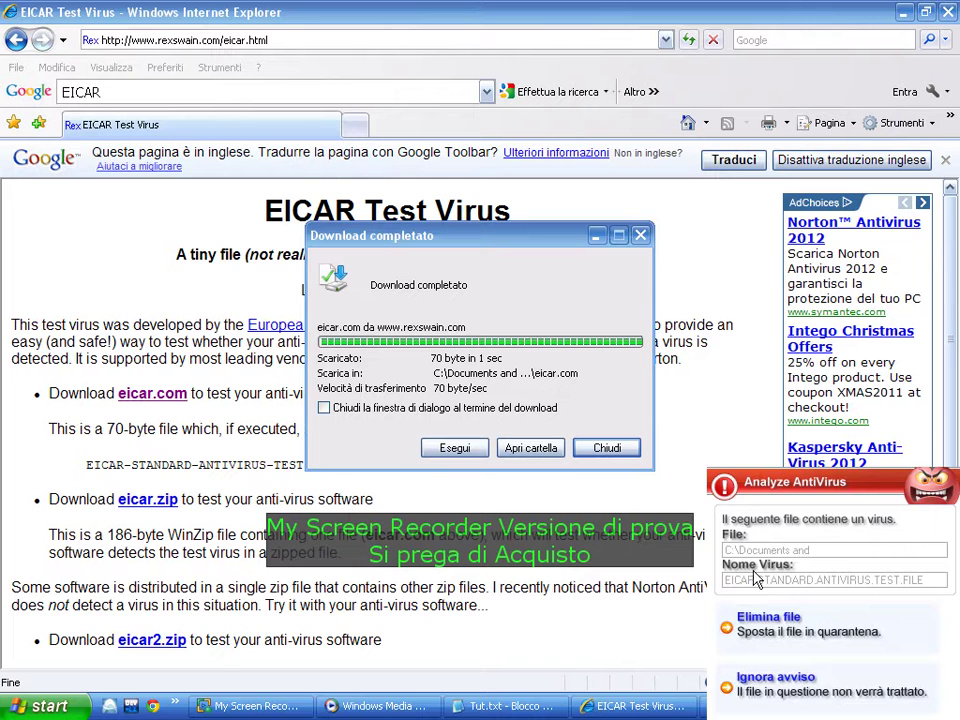
# Quarantine the downloaded eicar.com from the real-time alert, dismiss the removal message and close the browser.
pyautogui.click(869, 632)
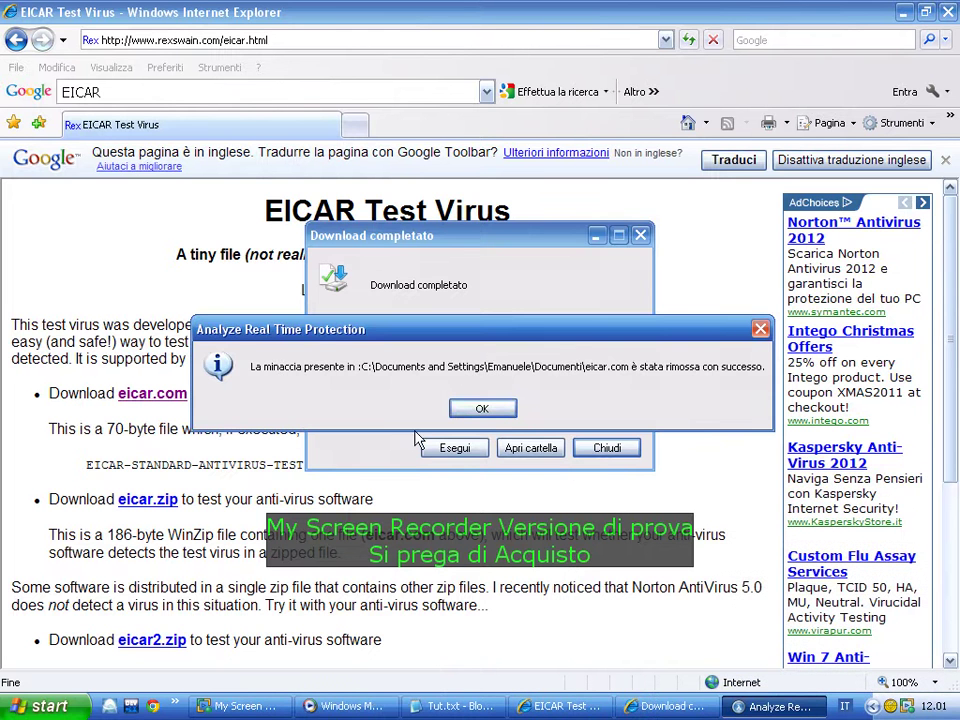
pyautogui.click(480, 410)
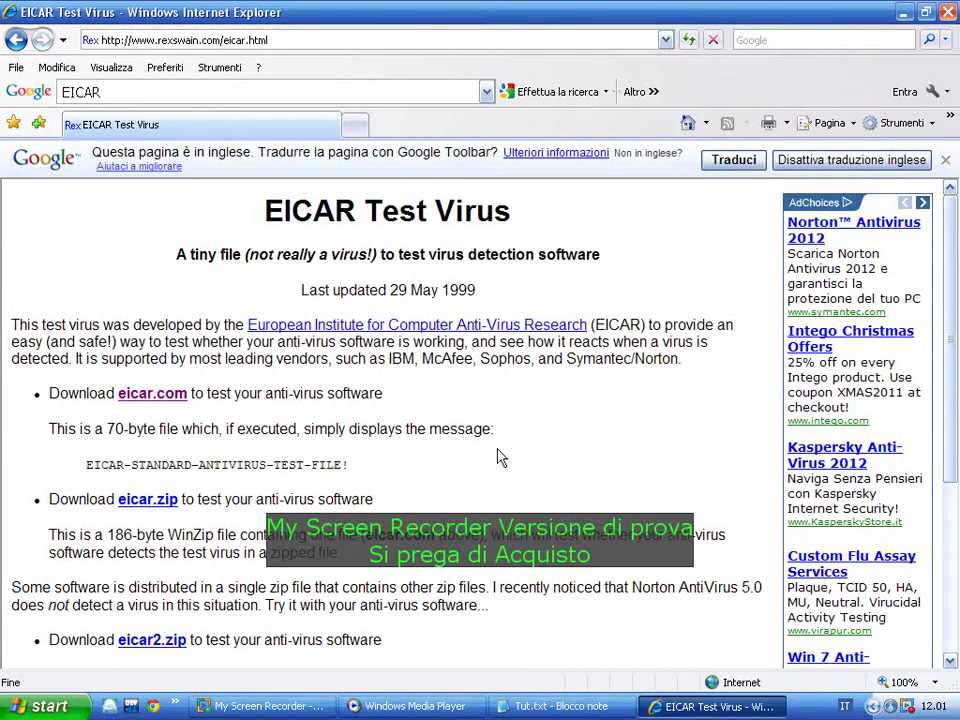
pyautogui.click(949, 12)
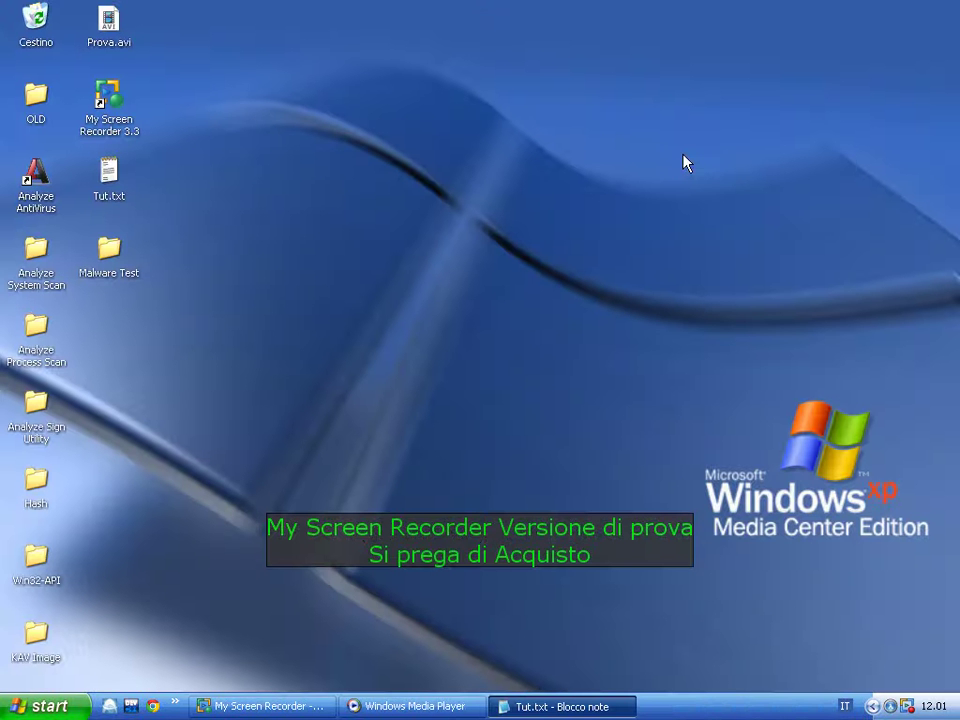
# Record OK after "Con IE 8.0 ==>" on the Web Download Test line of Tut.txt, and minimize the notes.
pyautogui.click(562, 706)
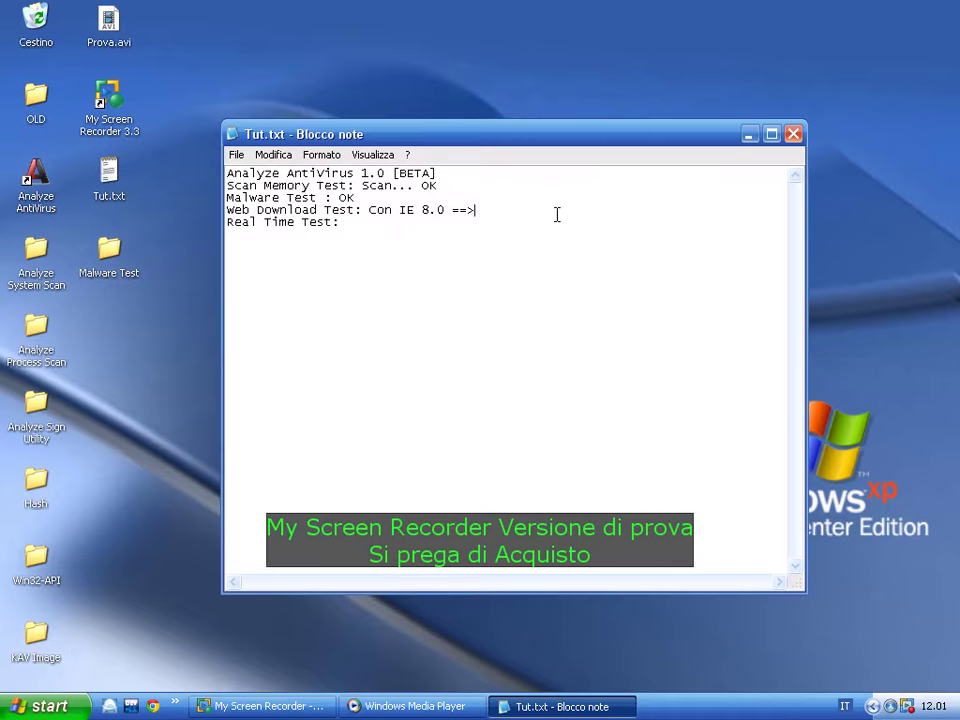
pyautogui.write('OK')
pyautogui.click(553, 706)
# Paste Rooter.exe onto the desktop, quarantine it from the real-time virus alert and dismiss the removal message.
pyautogui.rightClick(310, 317)
pyautogui.click(330, 366)
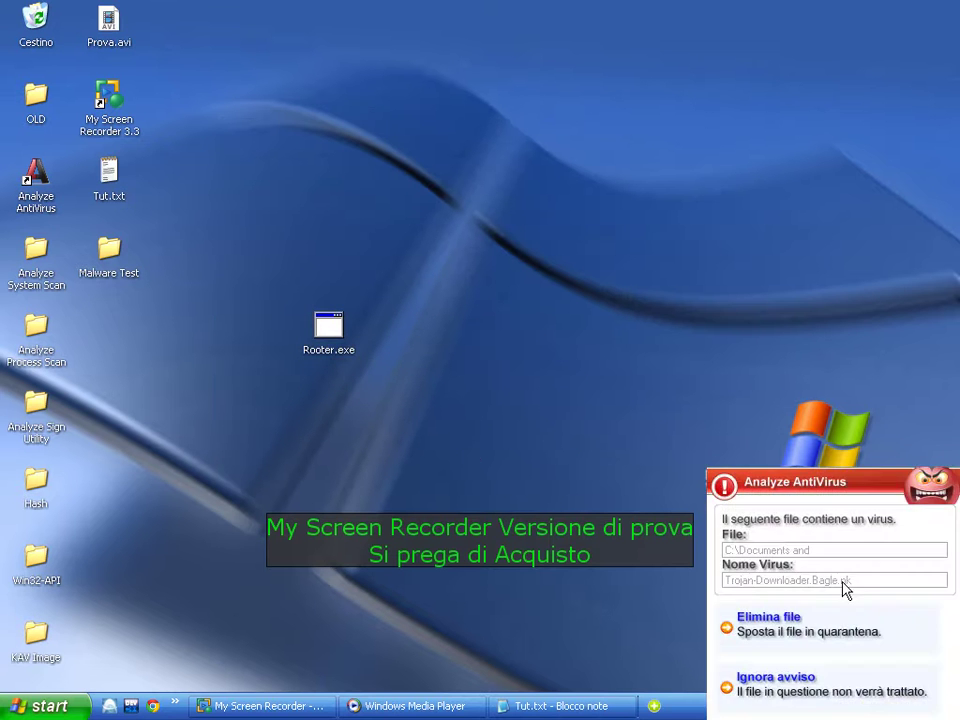
pyautogui.click(863, 631)
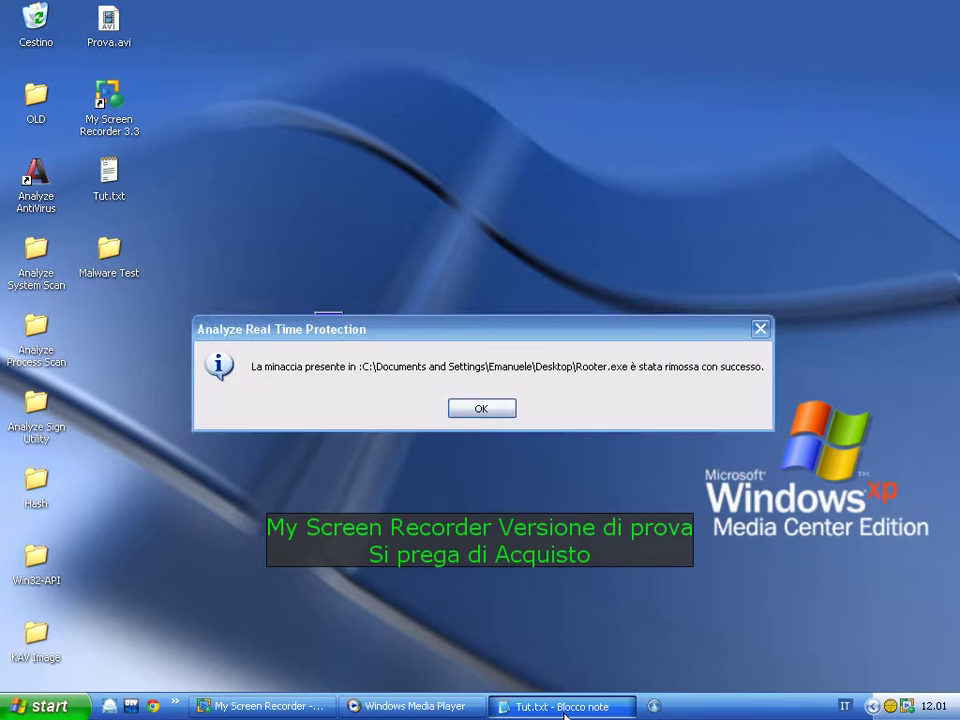
pyautogui.hotkey('alt', 'Tab')
pyautogui.hotkey('alt', 'Tab')
pyautogui.click(480, 407)
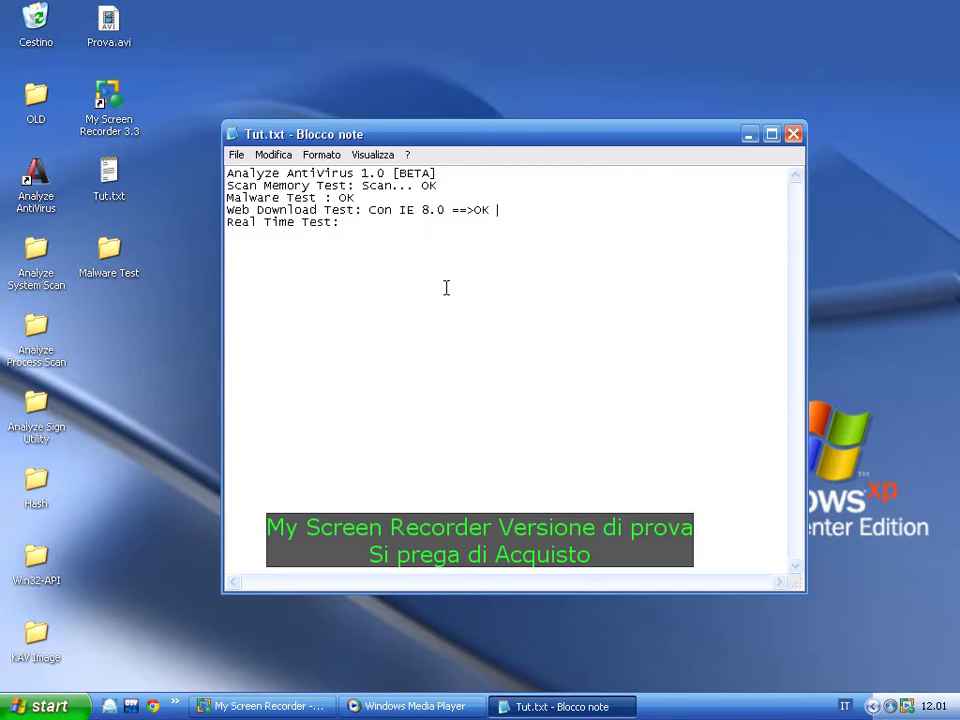
# Record OK on the Real Time Test line of Tut.txt and add the closing line "Ciauuuuuuuuuuuuu".
pyautogui.click(430, 235)
pyautogui.click(430, 221)
pyautogui.write('uuuuuuuuuuuu')
pyautogui.press('Return')
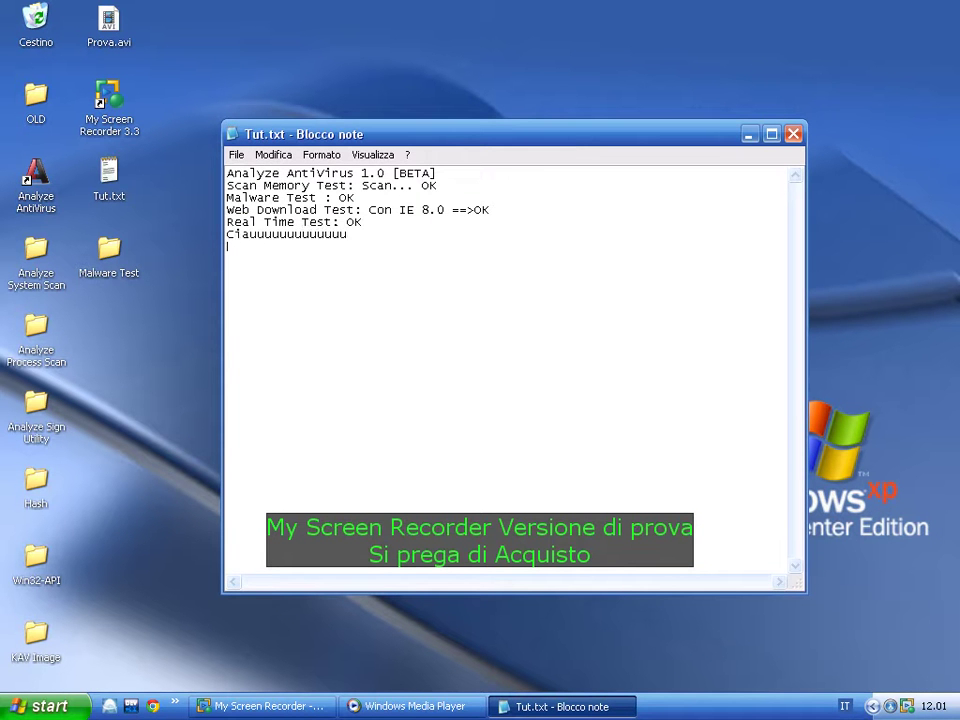
# Close the Tut.txt notes.
pyautogui.click(236, 154)
pyautogui.press('Escape')
pyautogui.click(795, 134)
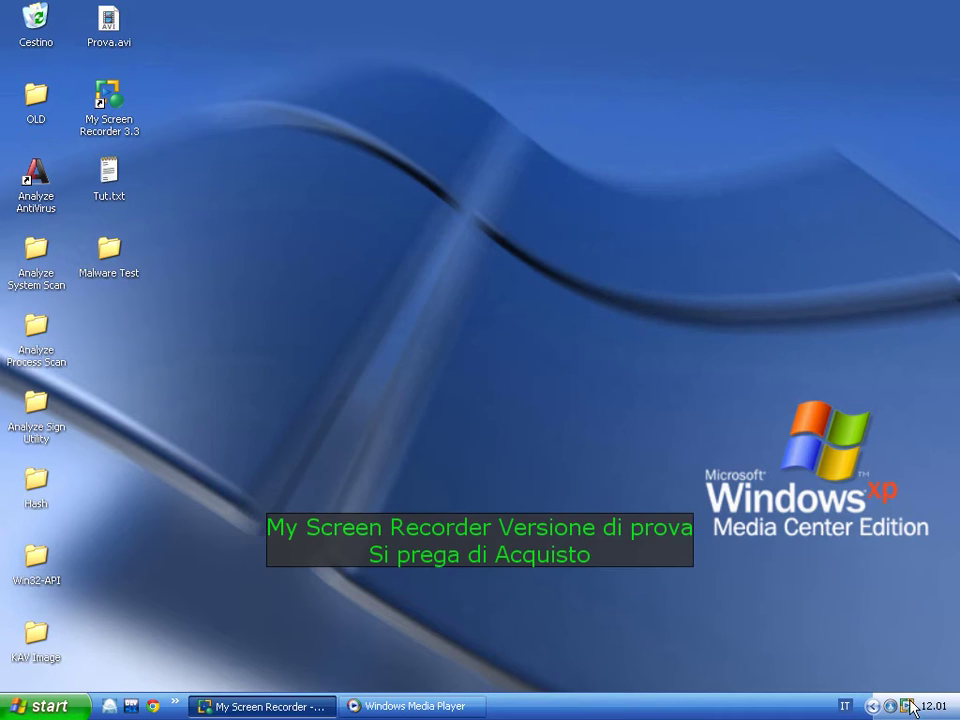